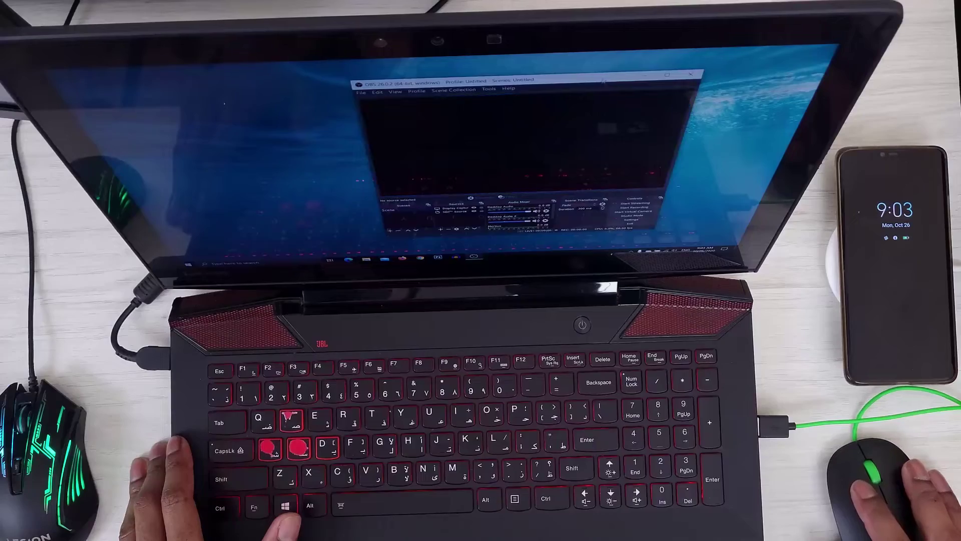
Reposition the OBS window and show GeForce Experience's driver updates, listing Game Ready Driver 456.71.
drag(527, 80, 499, 86)
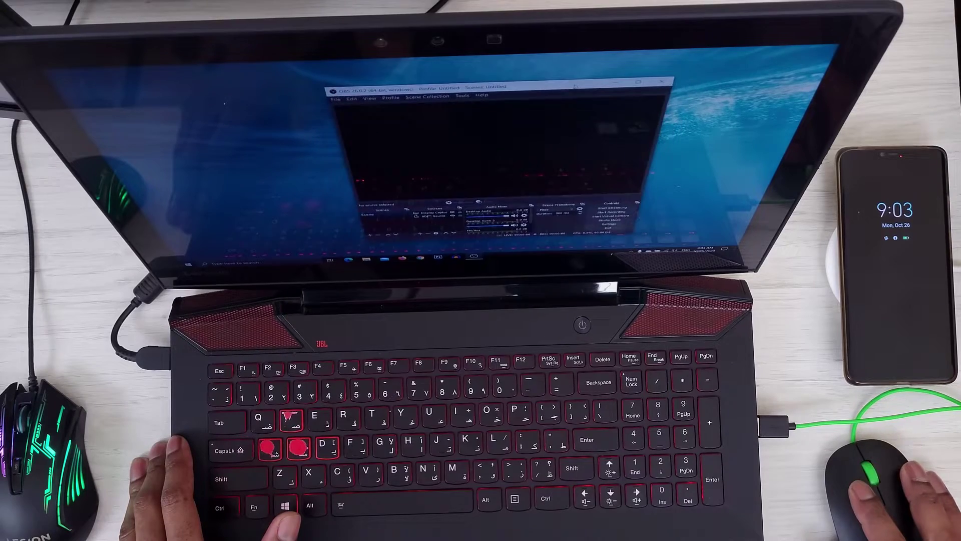
mouse_move(576, 83)
mouse_down()
mouse_move(571, 92)
mouse_move(578, 81)
mouse_up()
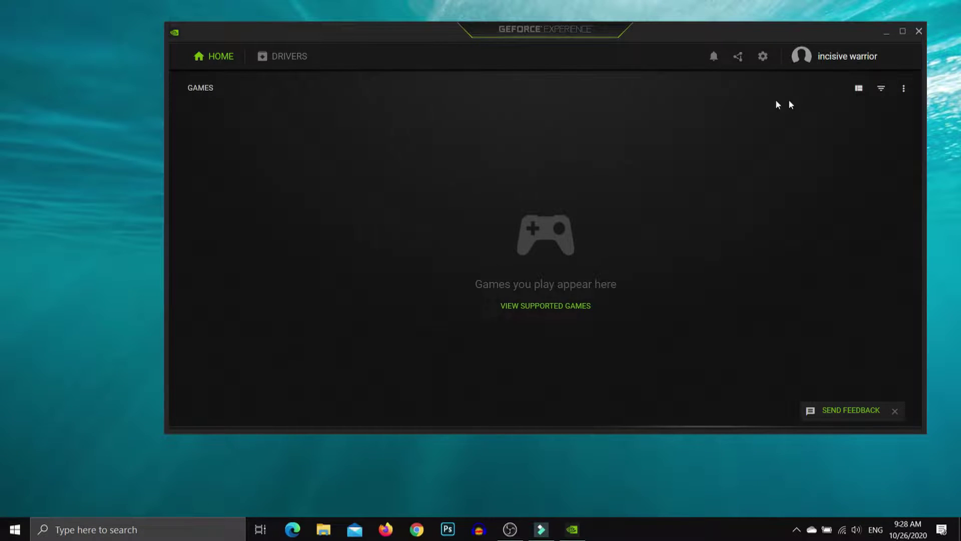
click(283, 63)
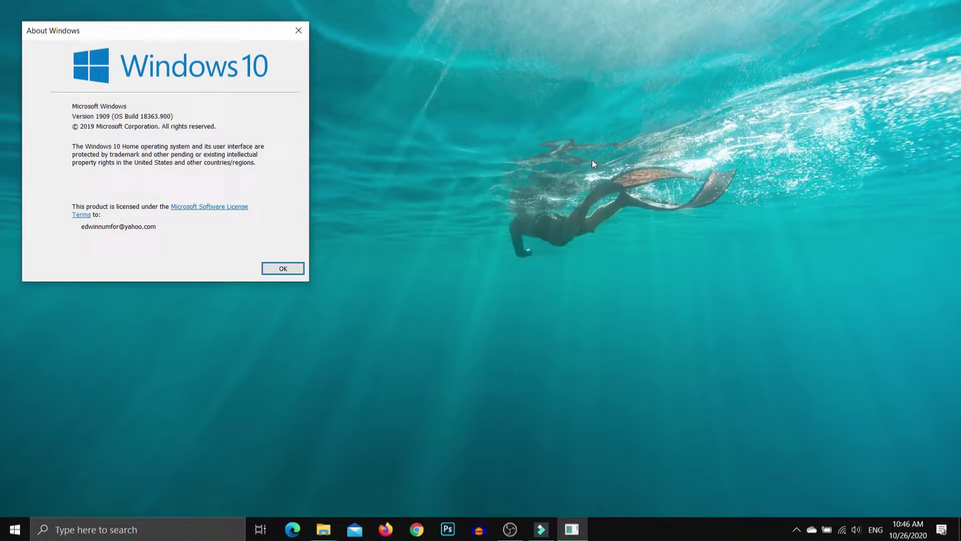
Move the About Windows box, showing version 1909, to the centre of the screen.
drag(210, 35, 526, 110)
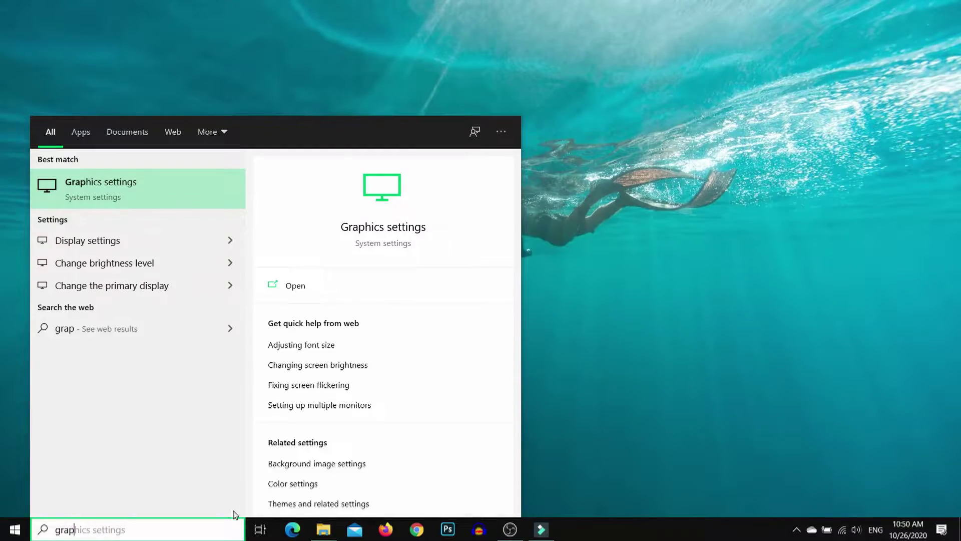
text(h)
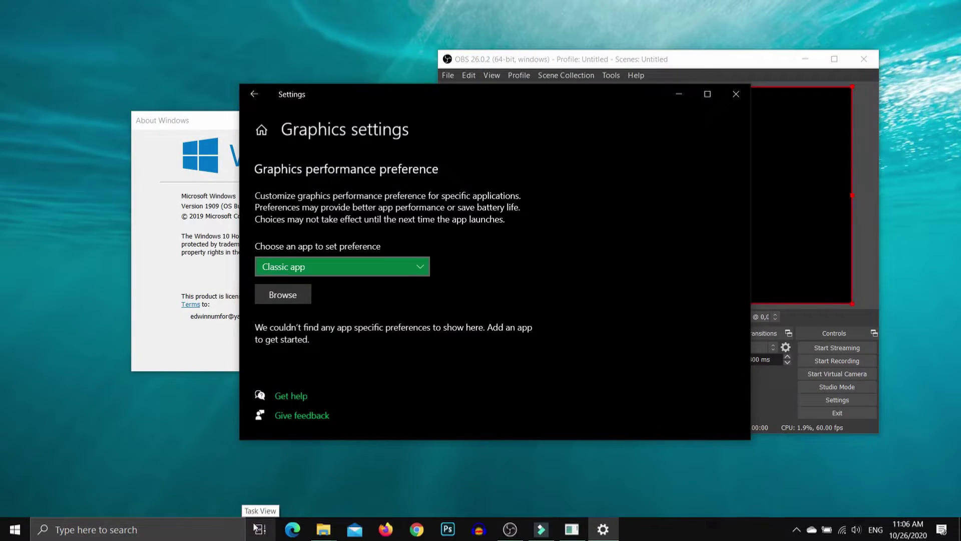
Add obs64.exe from C:\Program Files\obs-studio\bin\64bit as a classic app.
click(375, 265)
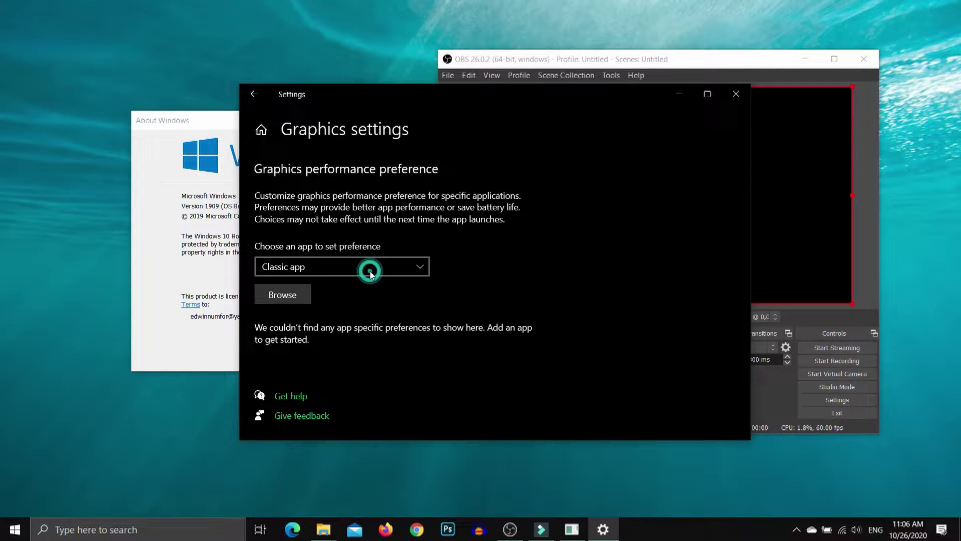
click(299, 298)
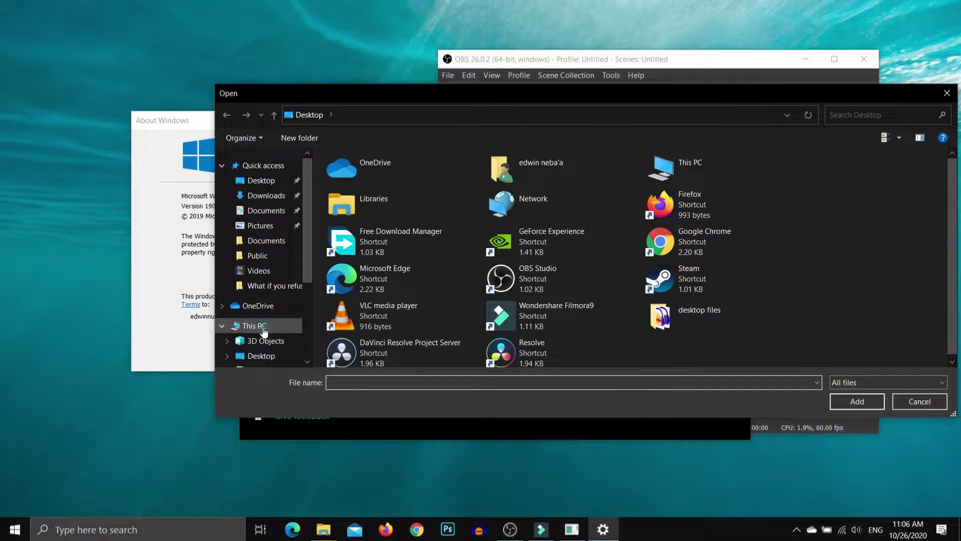
click(255, 326)
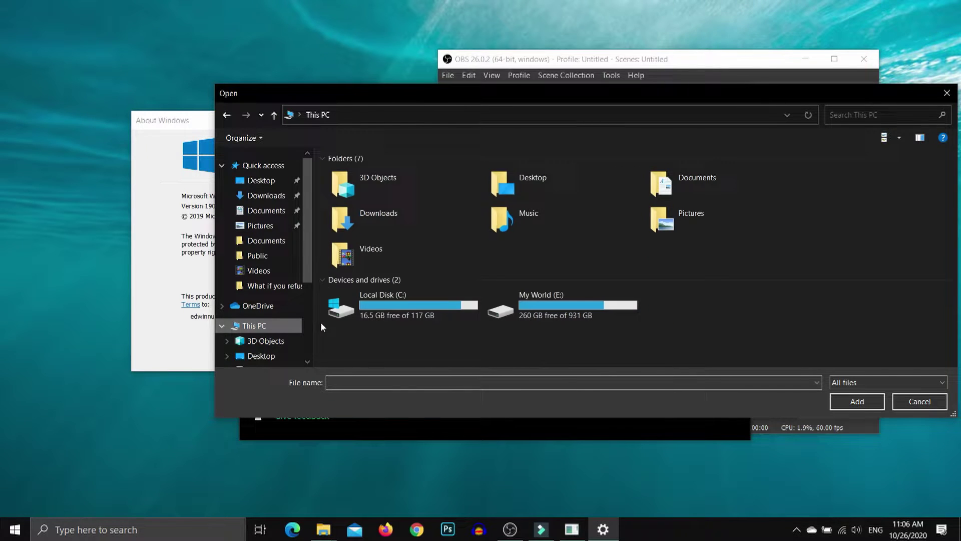
double_click(384, 304)
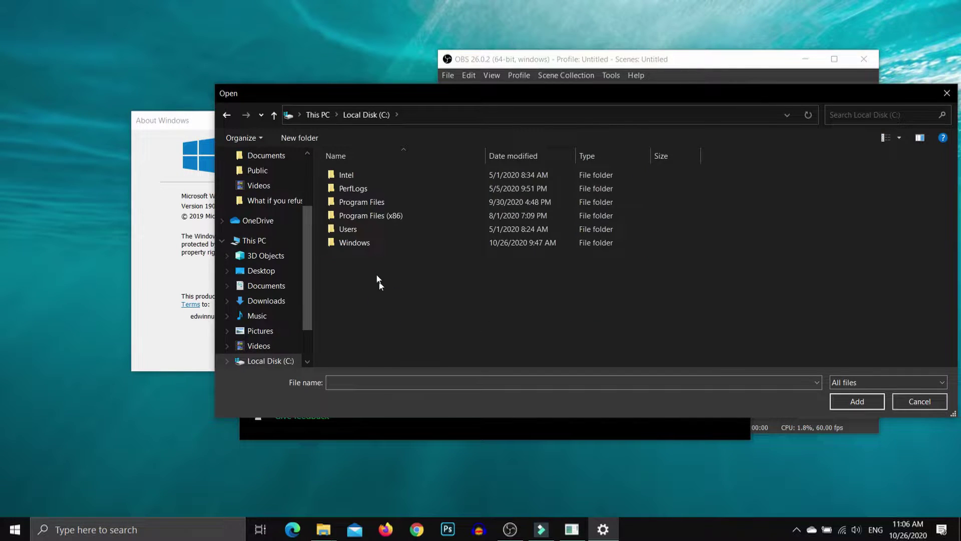
double_click(362, 203)
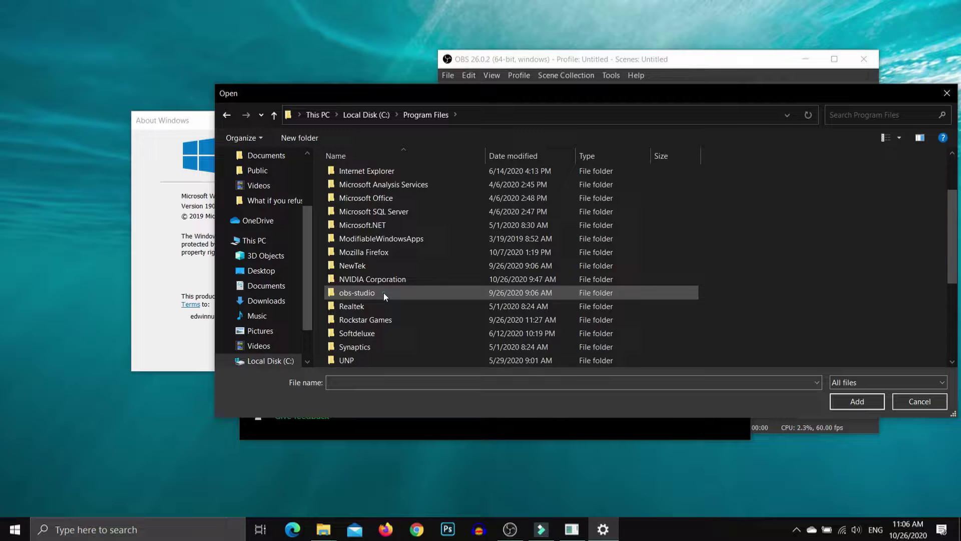
double_click(384, 292)
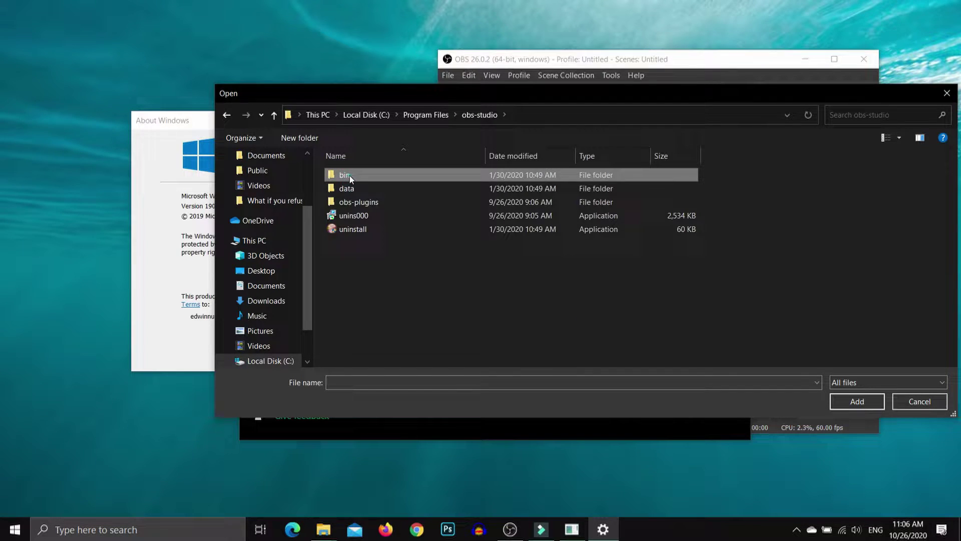
double_click(349, 175)
double_click(356, 178)
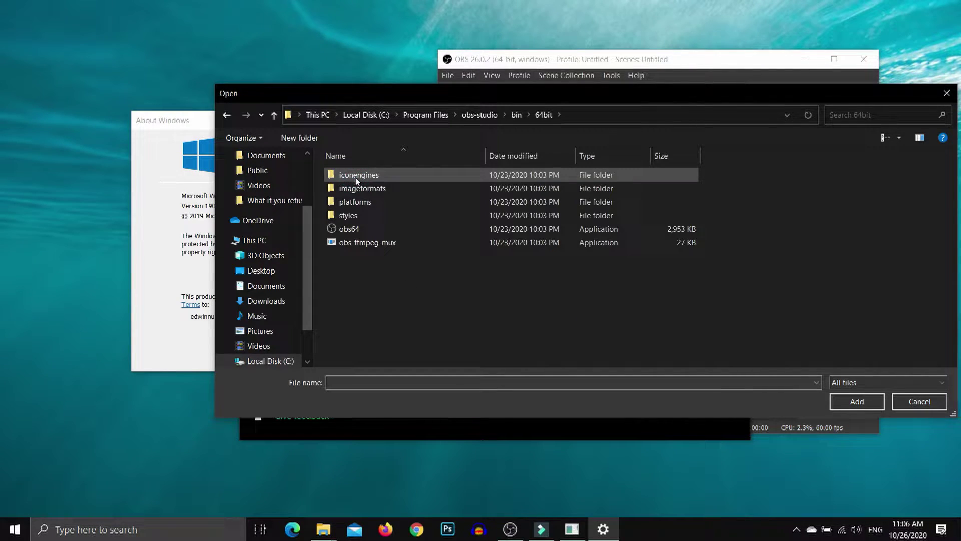
double_click(357, 229)
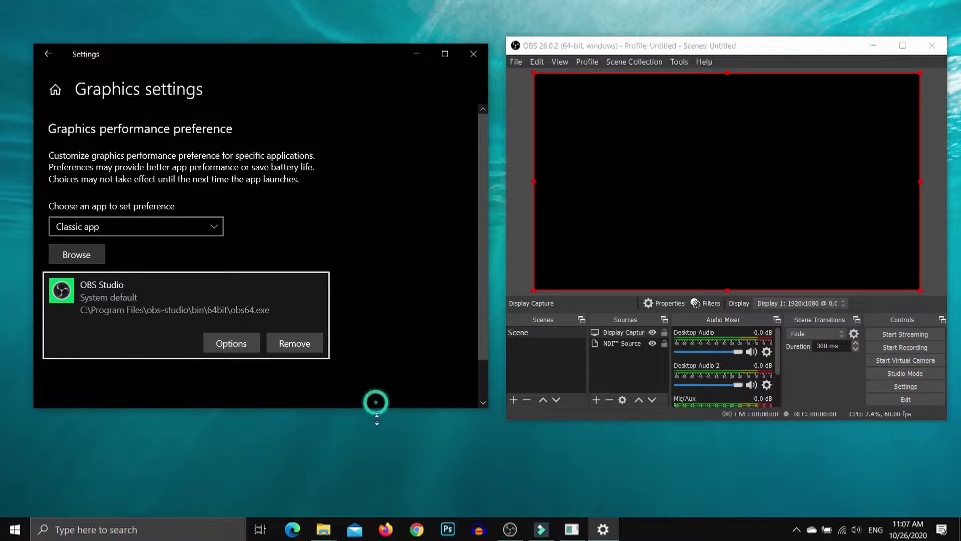
Place Settings beside OBS and show OBS Studio's GPU options: Intel HD 530 or GTX 960M.
drag(375, 402, 377, 425)
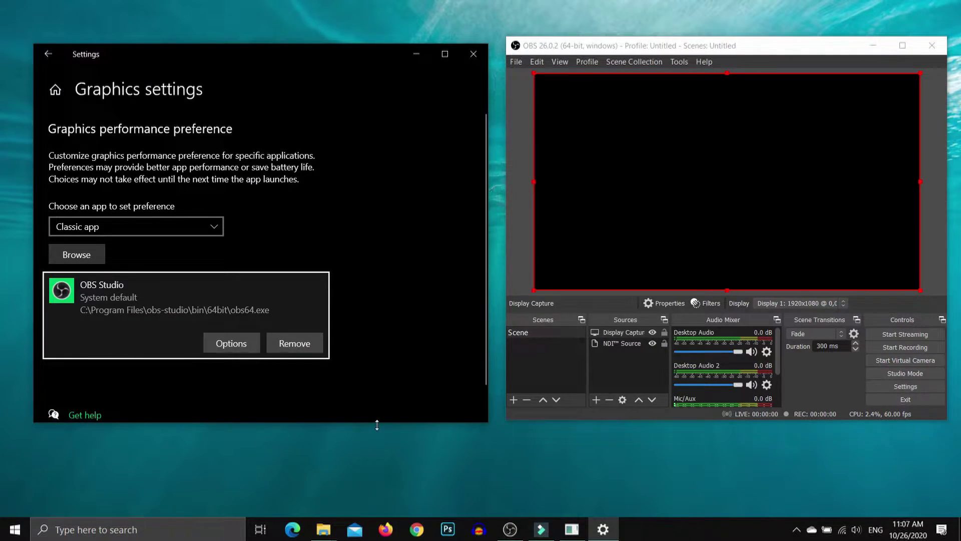
mouse_move(362, 58)
mouse_down()
mouse_move(376, 51)
mouse_move(366, 50)
mouse_up()
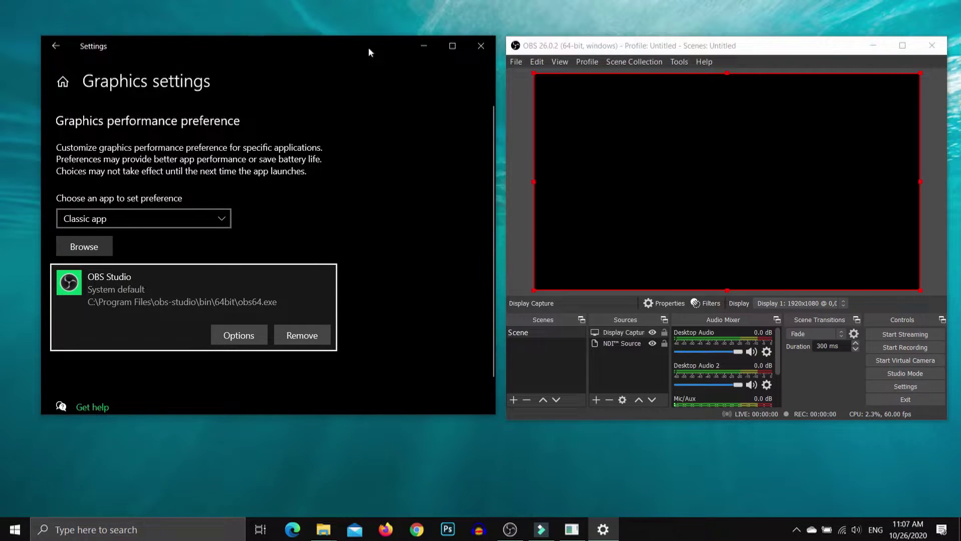
click(246, 338)
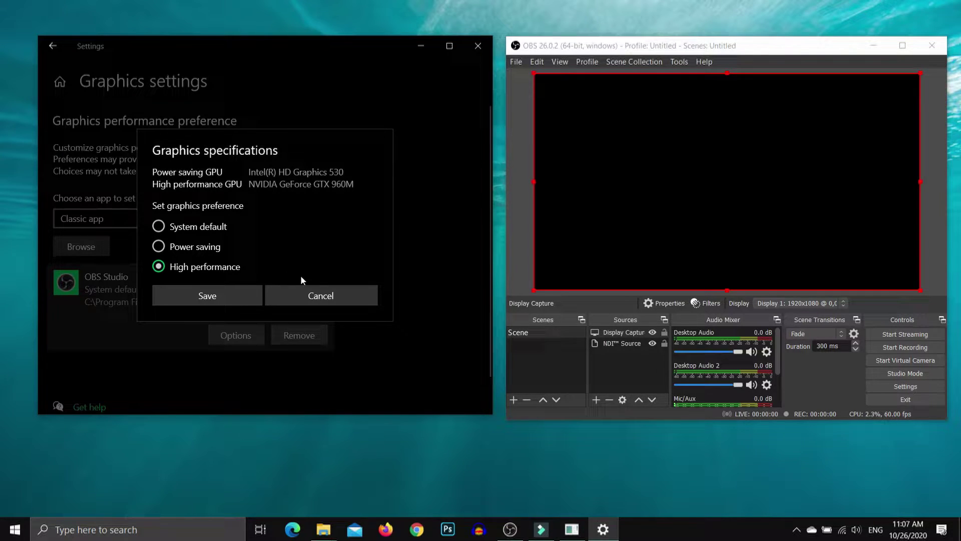
Save Power saving (Intel HD Graphics 530) as OBS Studio's graphics preference.
click(626, 333)
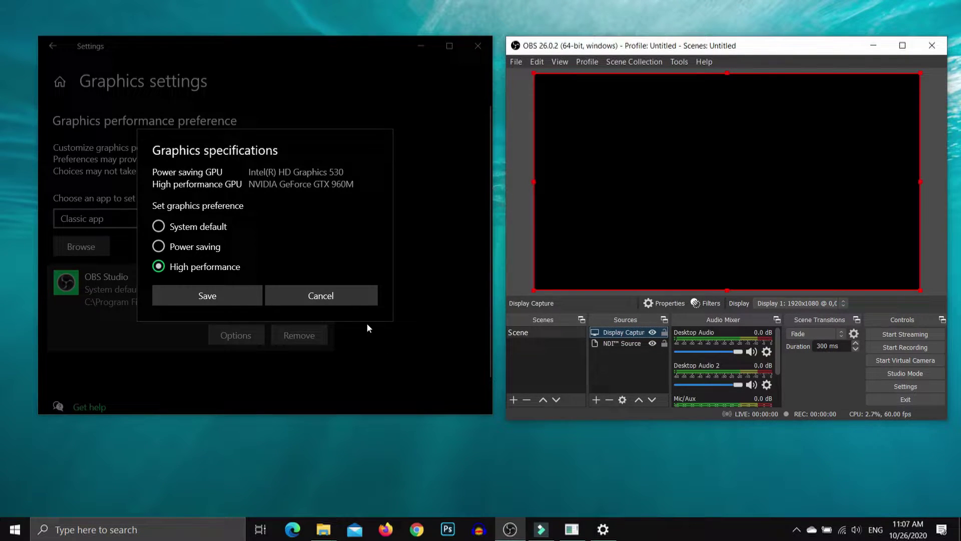
click(206, 225)
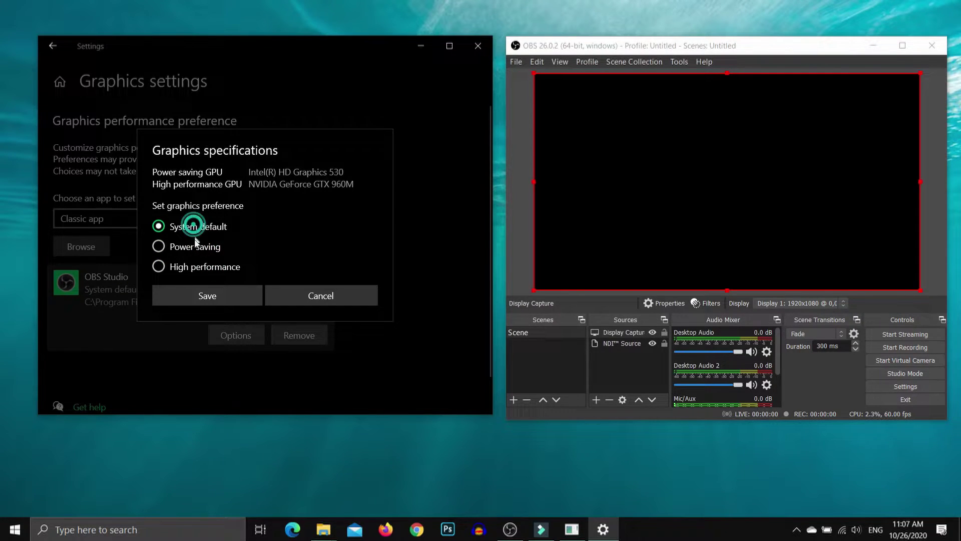
click(191, 248)
click(189, 267)
click(190, 245)
click(205, 297)
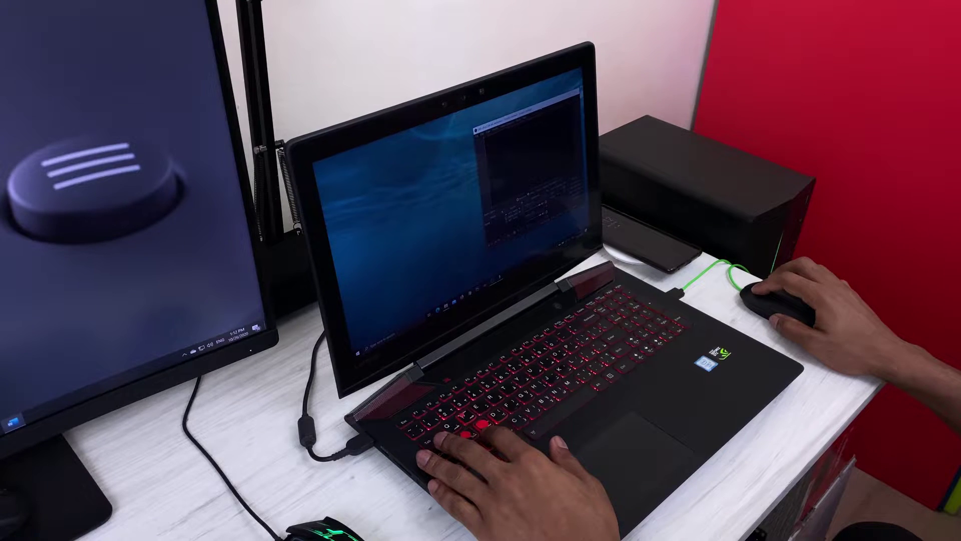
In NVIDIA Manage 3D settings > Program Settings, give OBS Studio the Integrated graphics processor.
right_click(447, 196)
click(460, 222)
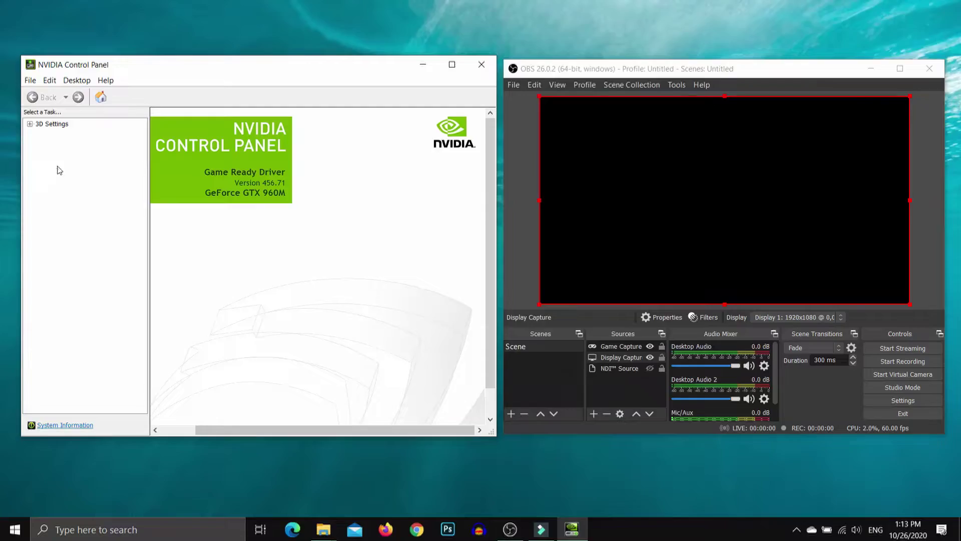
click(30, 124)
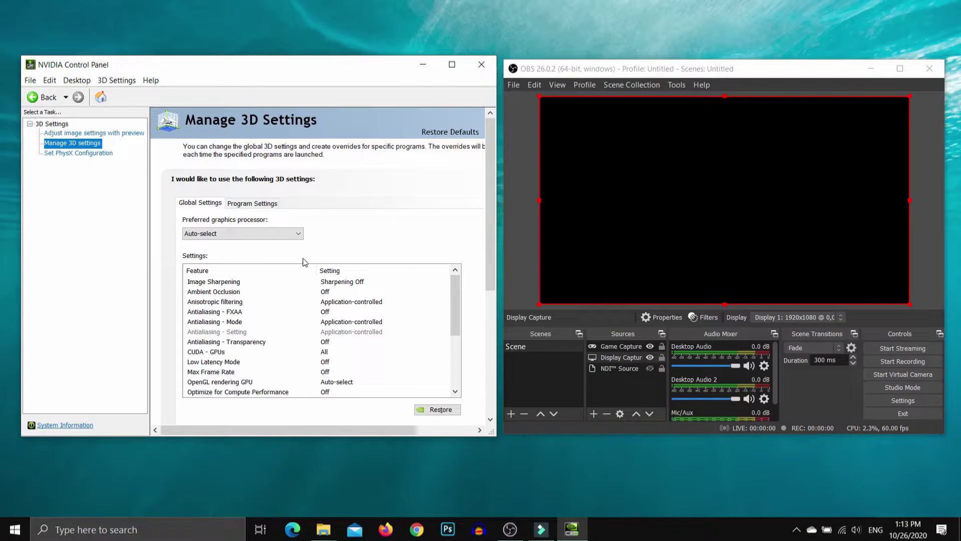
click(271, 204)
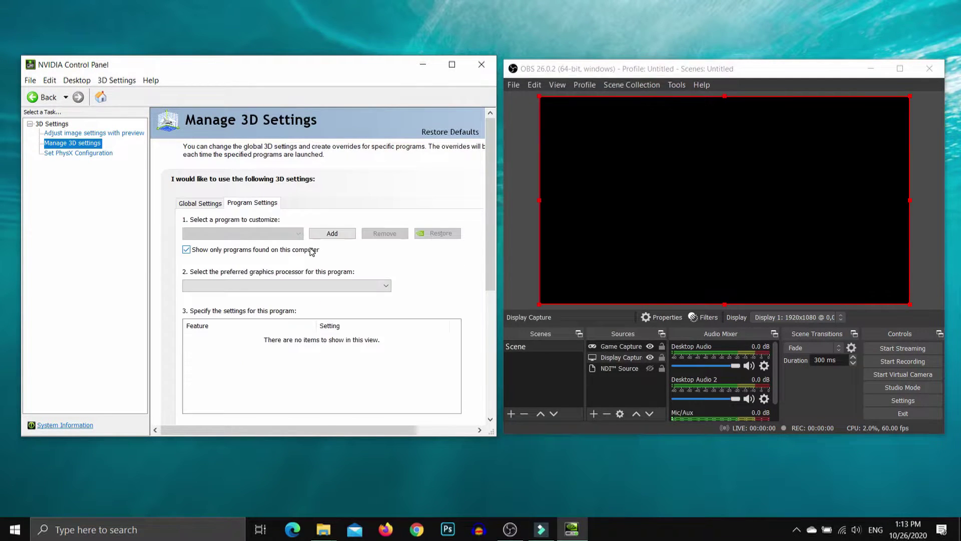
click(299, 233)
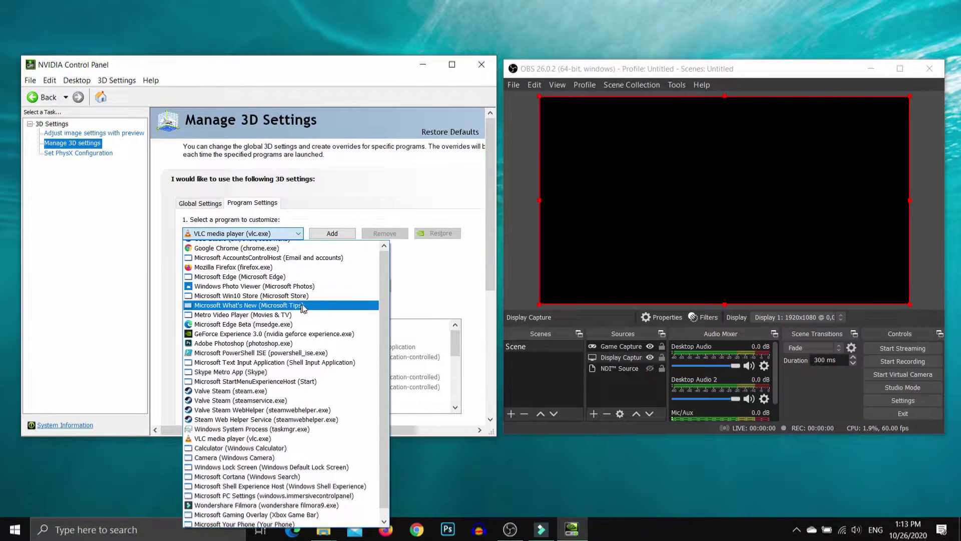
scroll(301, 304, up, 1)
click(275, 245)
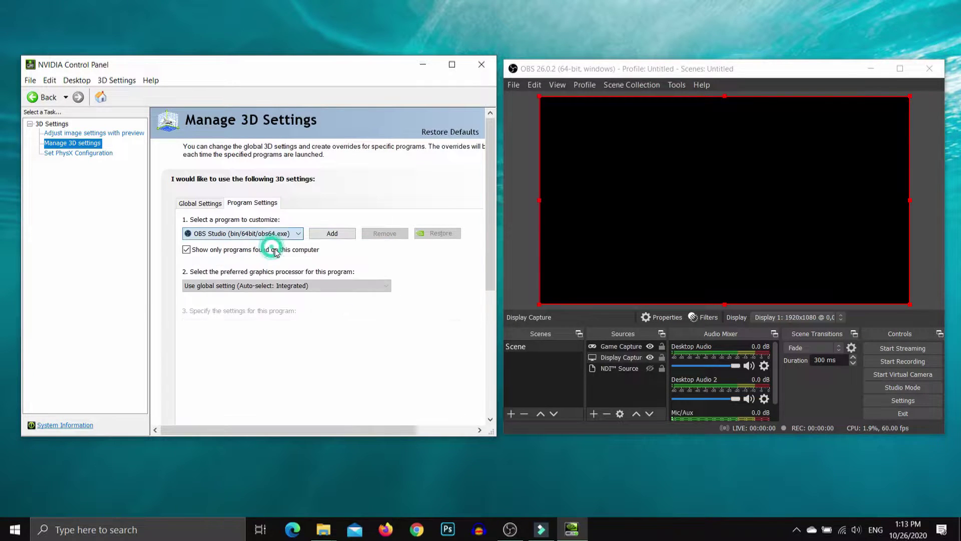
click(377, 285)
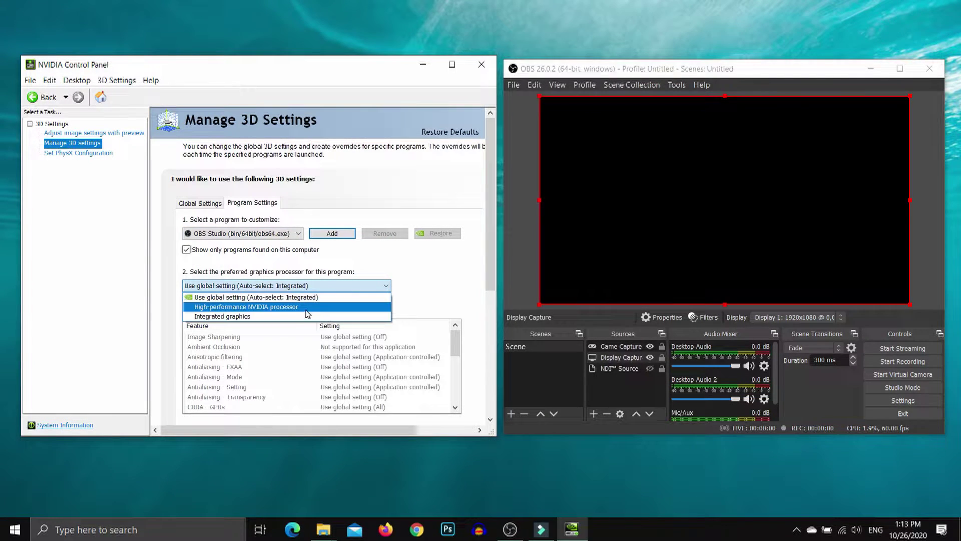
click(276, 316)
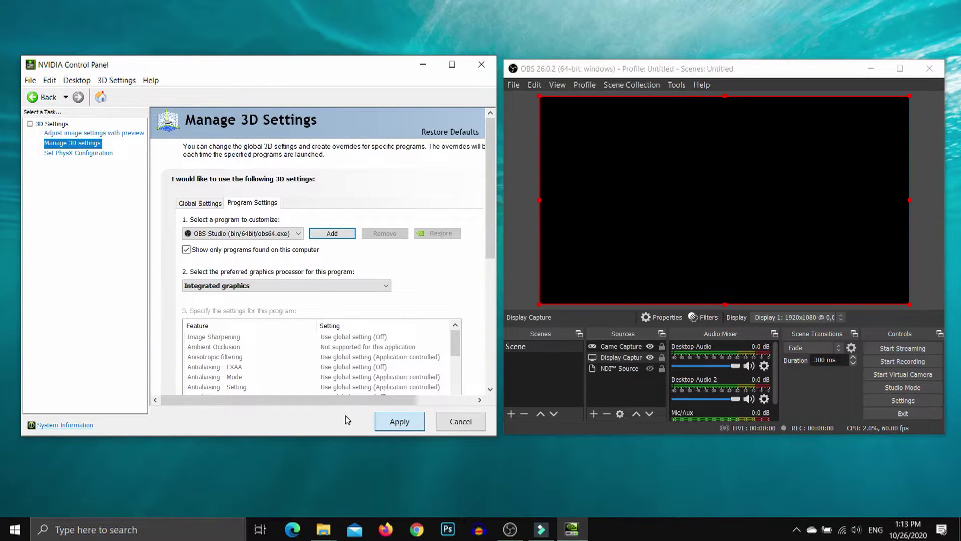
Apply the NVIDIA per-program setting and restart OBS Studio.
click(400, 421)
click(928, 69)
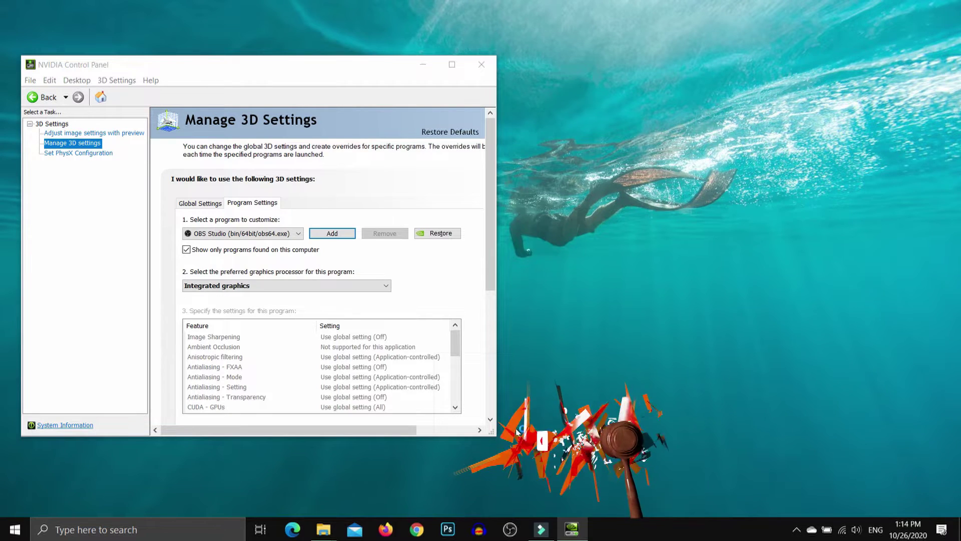
click(509, 530)
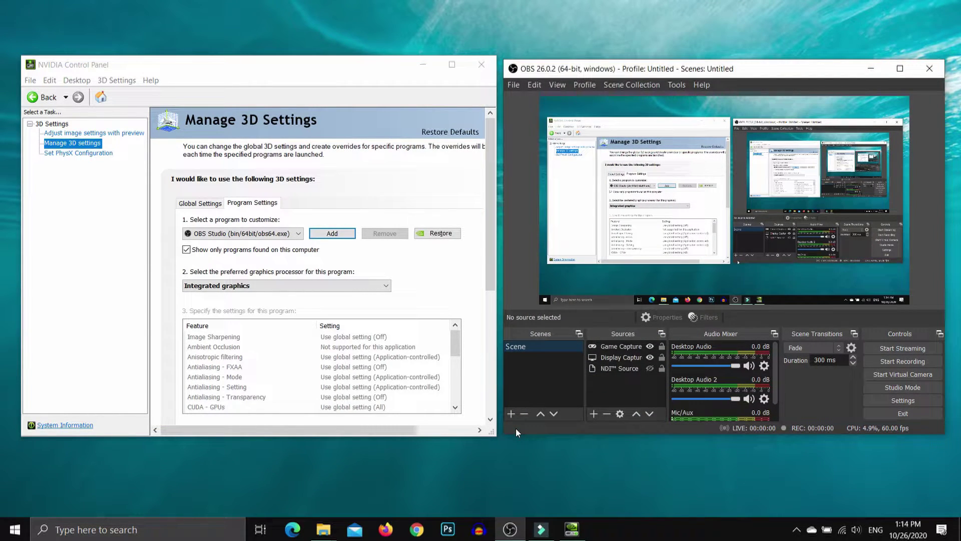
Check the Display Capture, Game Capture and NDI sources, then open Game Capture's properties.
click(621, 358)
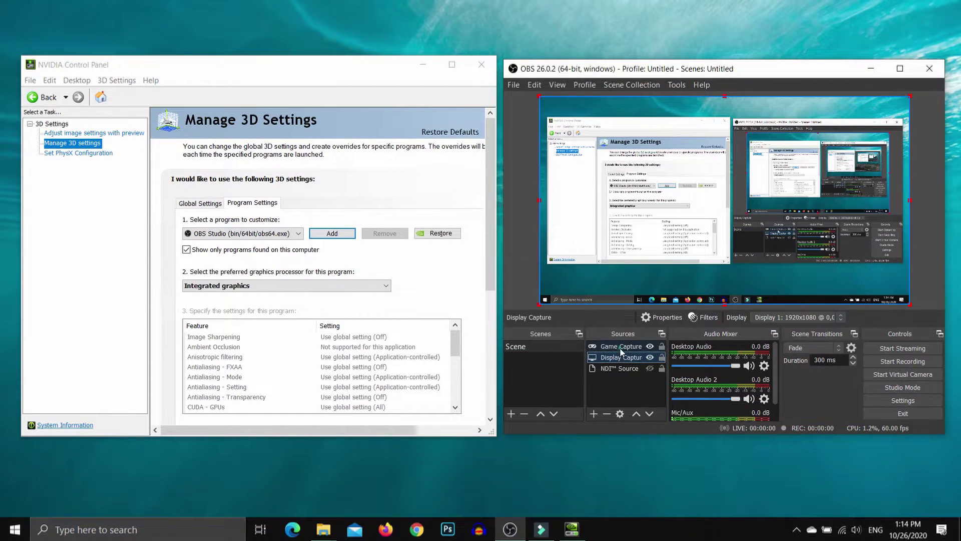
key(Up)
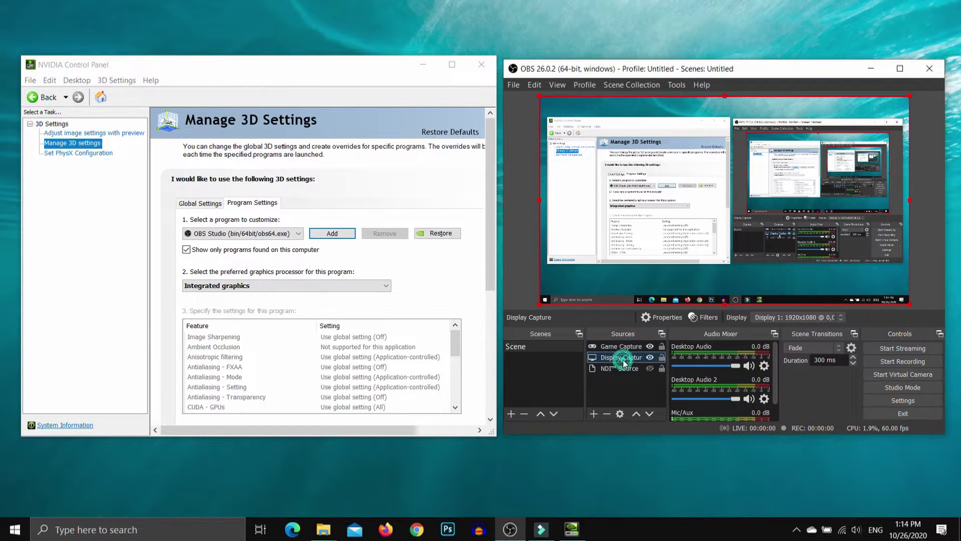
click(621, 347)
click(624, 368)
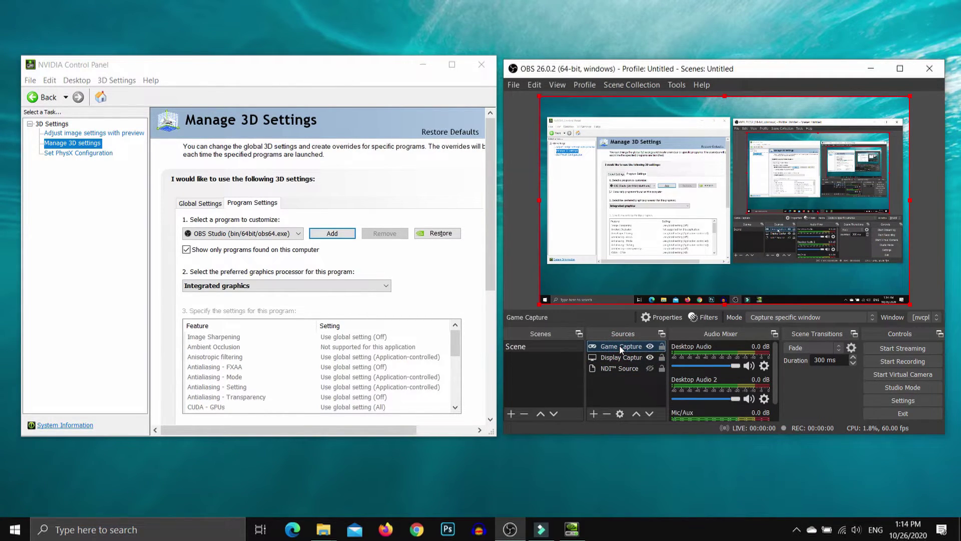
double_click(619, 345)
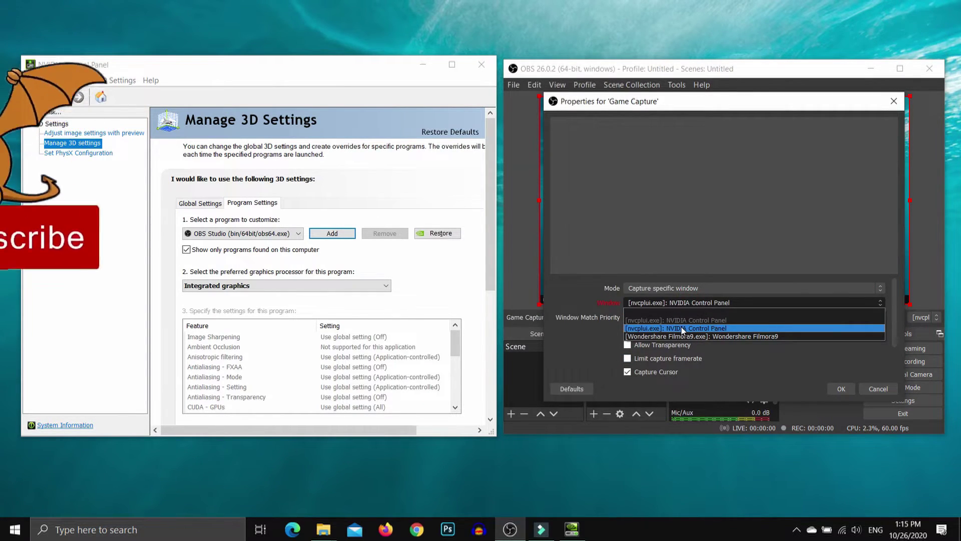
Confirm Game Capture, reopen its properties and list its target windows, including NVIDIA Control Panel and Filmora9.
click(842, 388)
drag(396, 67, 395, 60)
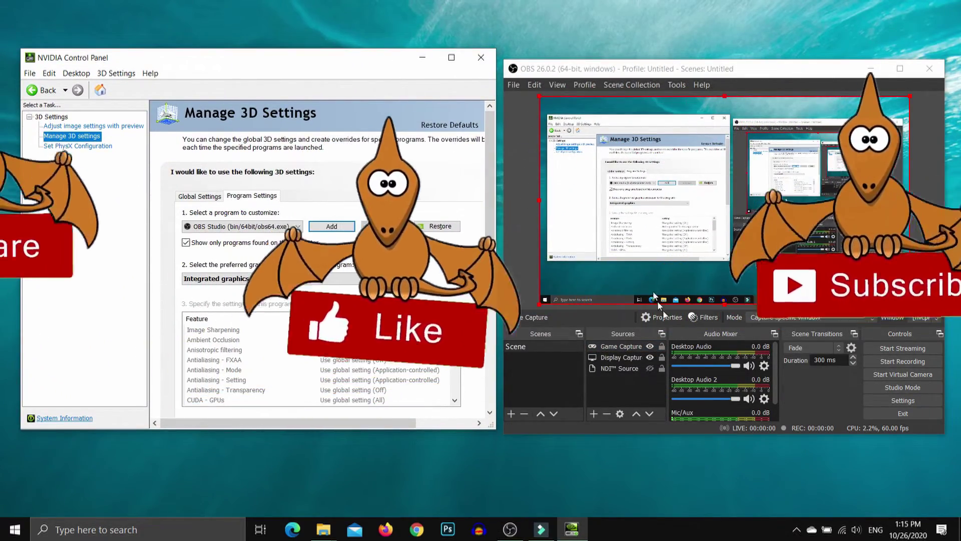
click(632, 349)
double_click(633, 348)
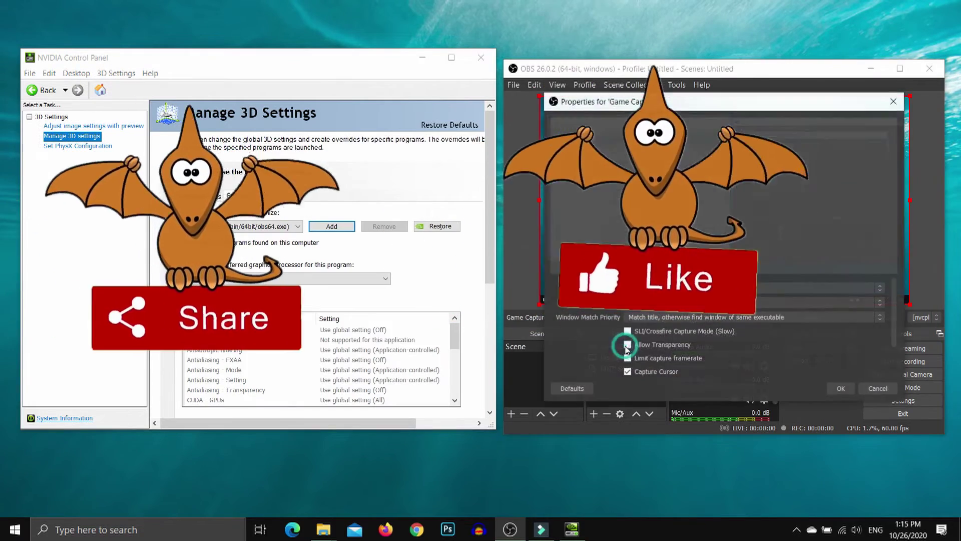
click(711, 304)
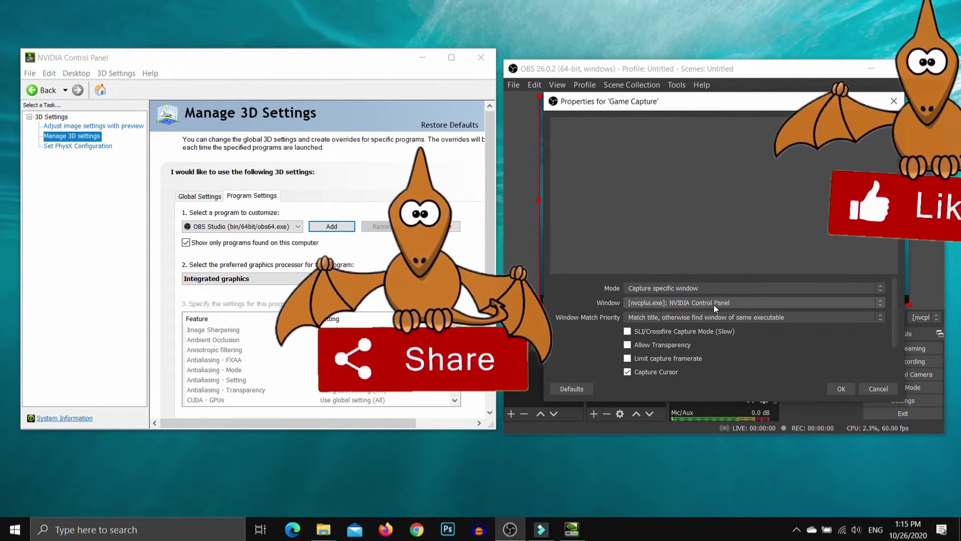